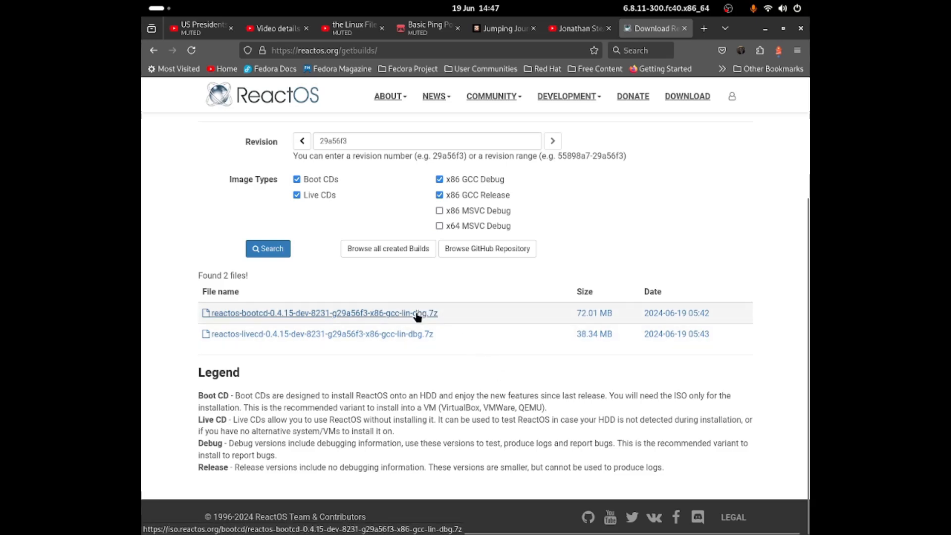
# Step: Go back from the getbuilds page to the reactos.org front page
pyautogui.hotkey('alt', 'Left')
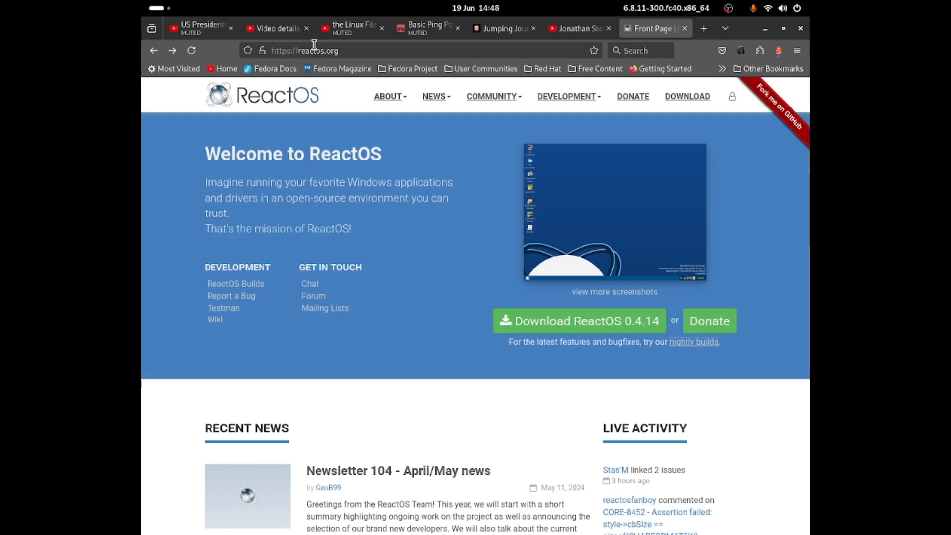
pyautogui.scroll(-2, 540, 354)
pyautogui.scroll(2, 569, 360)
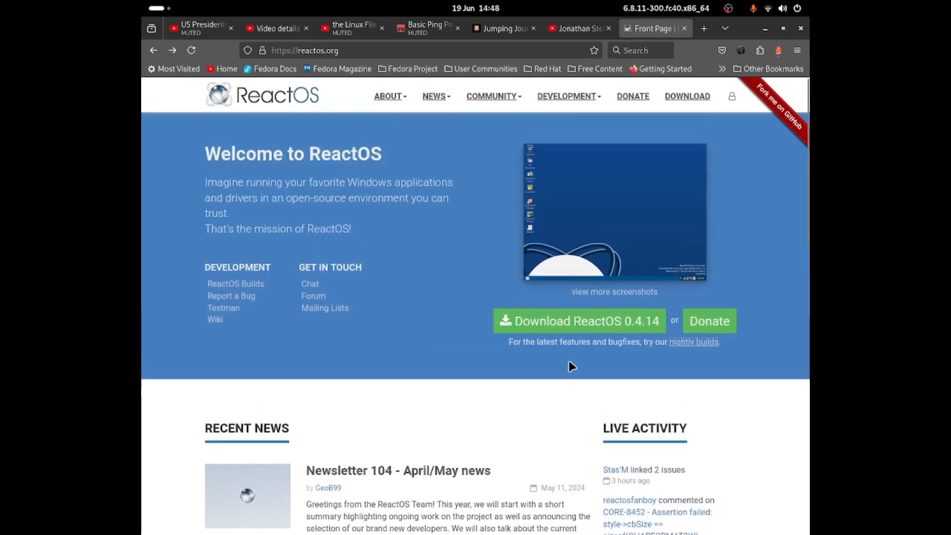
# Step: Open the nightly builds page and download the 72 MB reactos-bootcd .7z archive
pyautogui.click(683, 343)
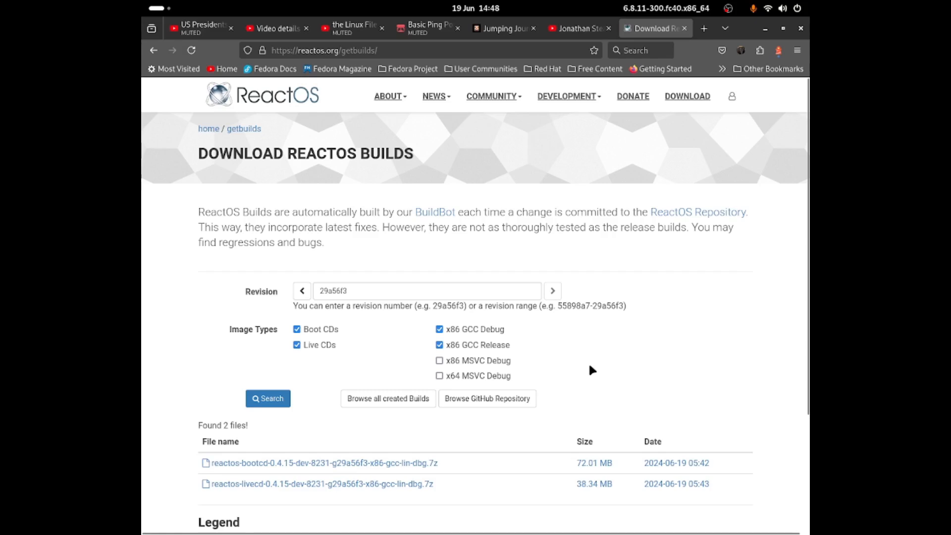
pyautogui.scroll(-2, 574, 317)
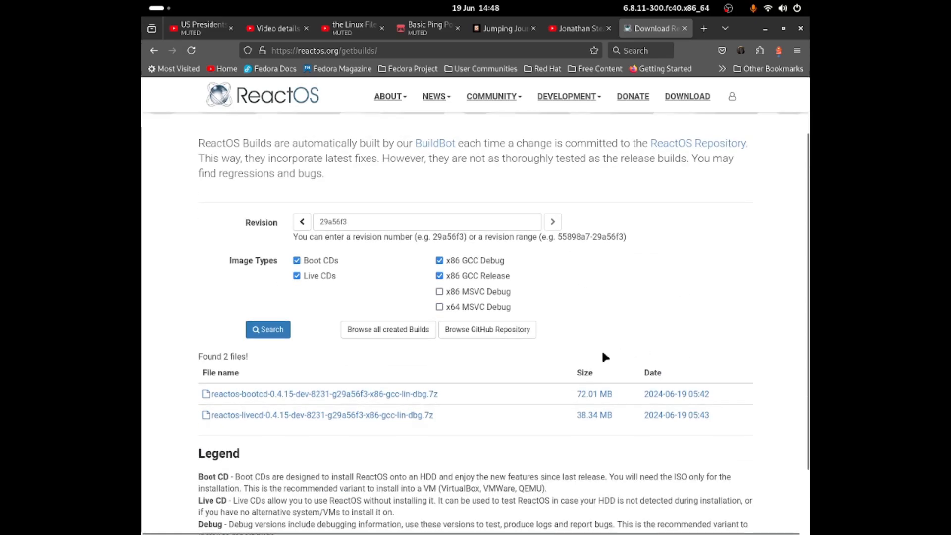
pyautogui.scroll(-1, 483, 364)
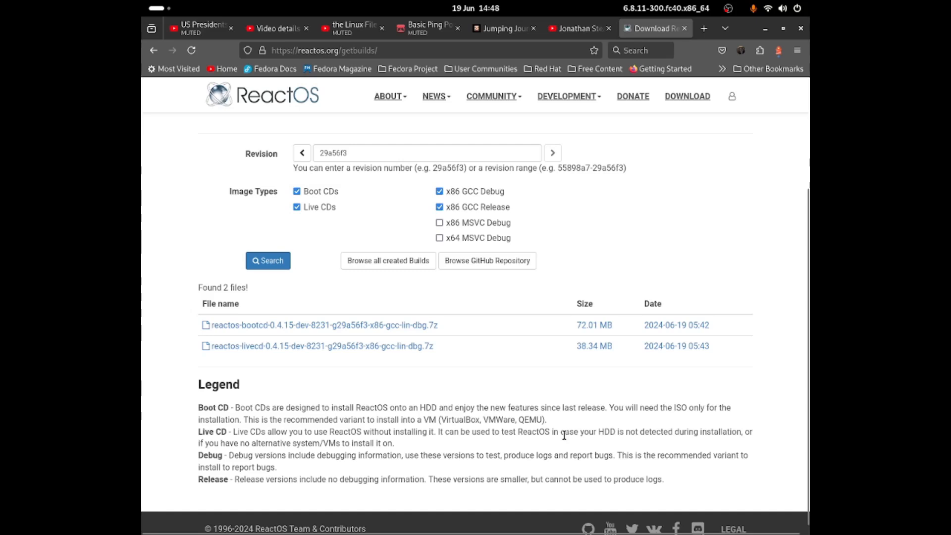
pyautogui.click(292, 325)
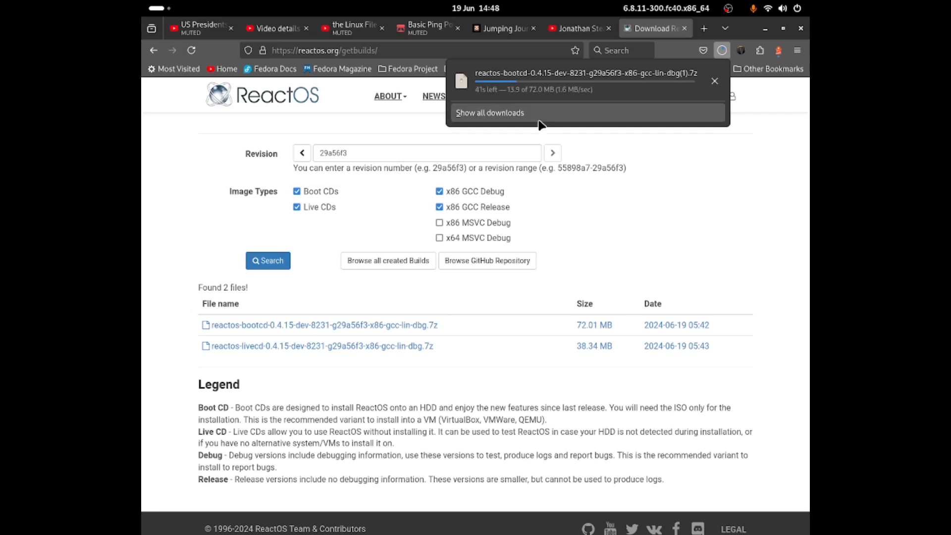
# Step: Cancel the duplicate bootcd download, minimise Firefox and launch Oracle VM VirtualBox via a 'virt' search
pyautogui.click(715, 80)
pyautogui.click(764, 29)
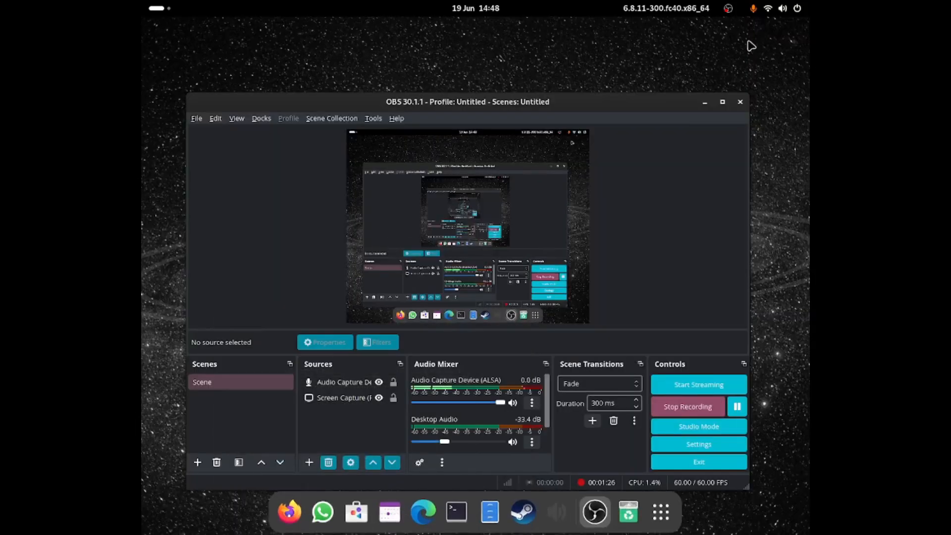
pyautogui.click(658, 524)
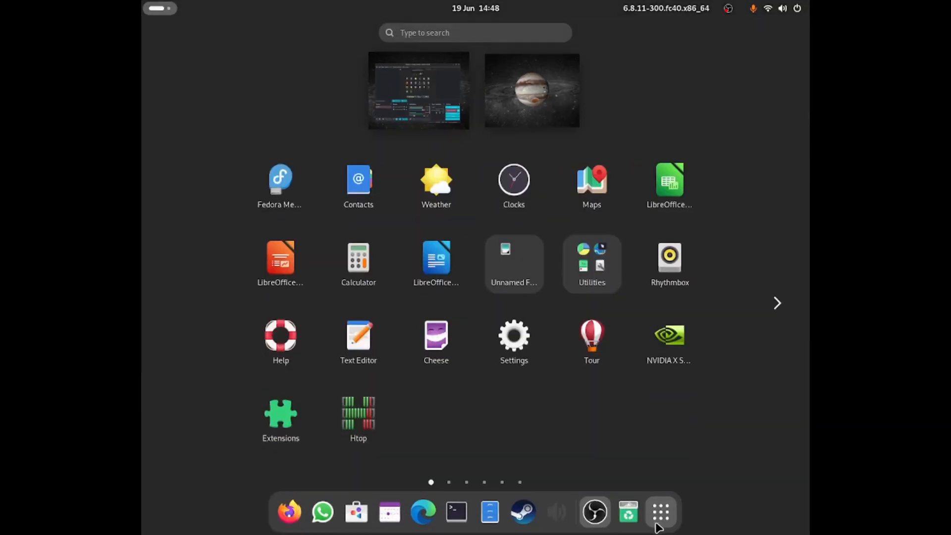
pyautogui.write('virt')
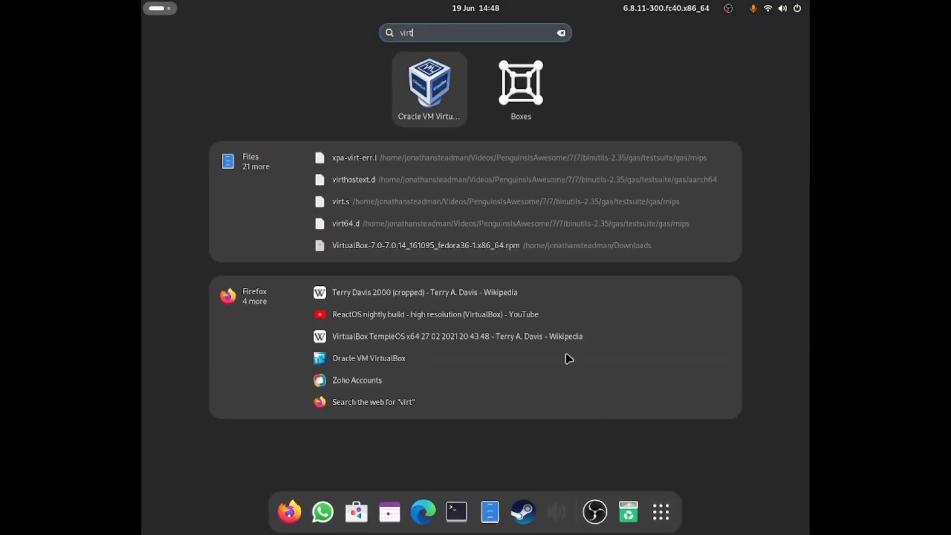
pyautogui.click(409, 89)
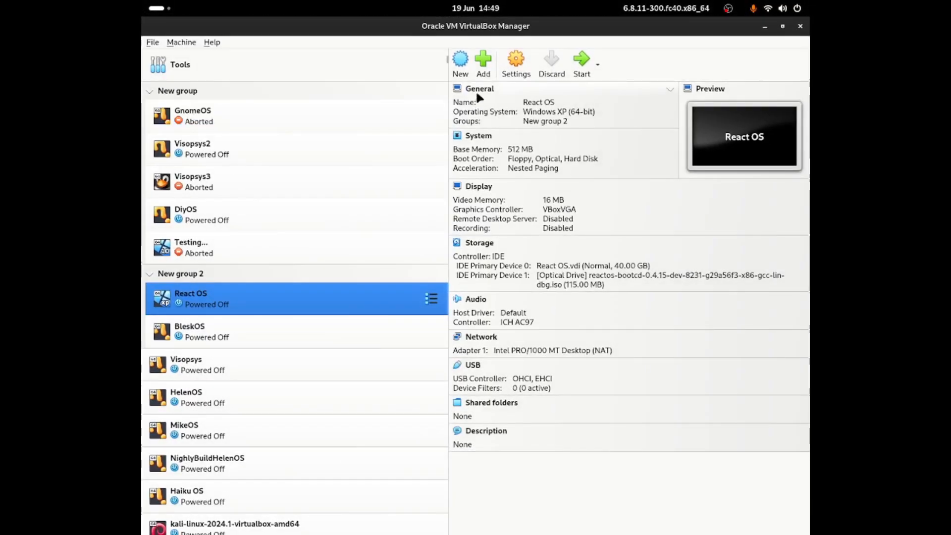
# Step: Start a new machine named 'React OS nightly' using the reactos-bootcd ISO from Downloads
pyautogui.click(482, 70)
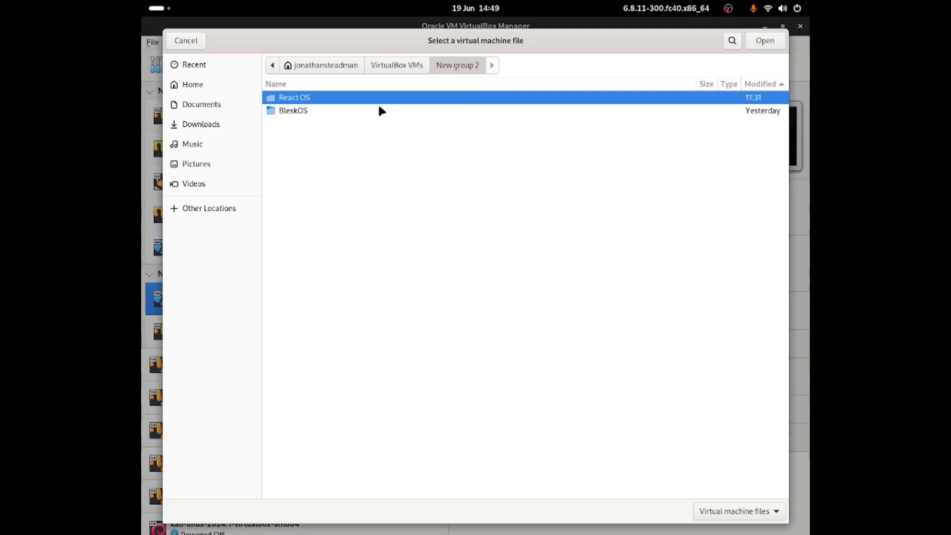
pyautogui.press('Escape')
pyautogui.click(456, 64)
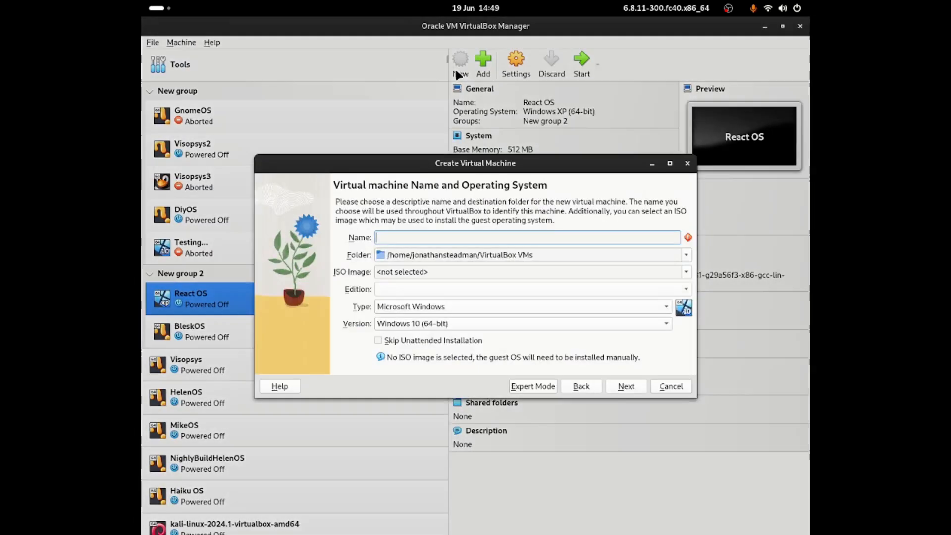
pyautogui.write('React OS nightly')
pyautogui.click(417, 272)
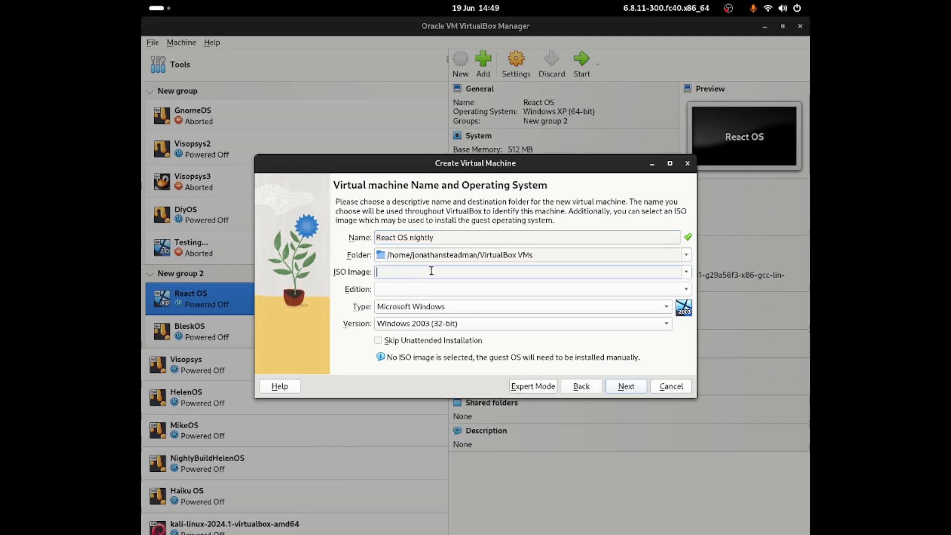
pyautogui.click(686, 272)
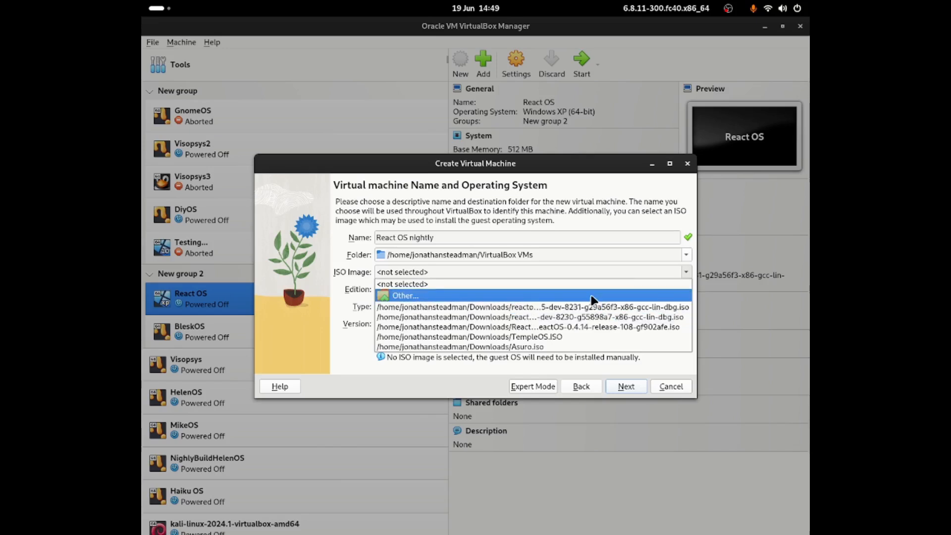
pyautogui.click(593, 299)
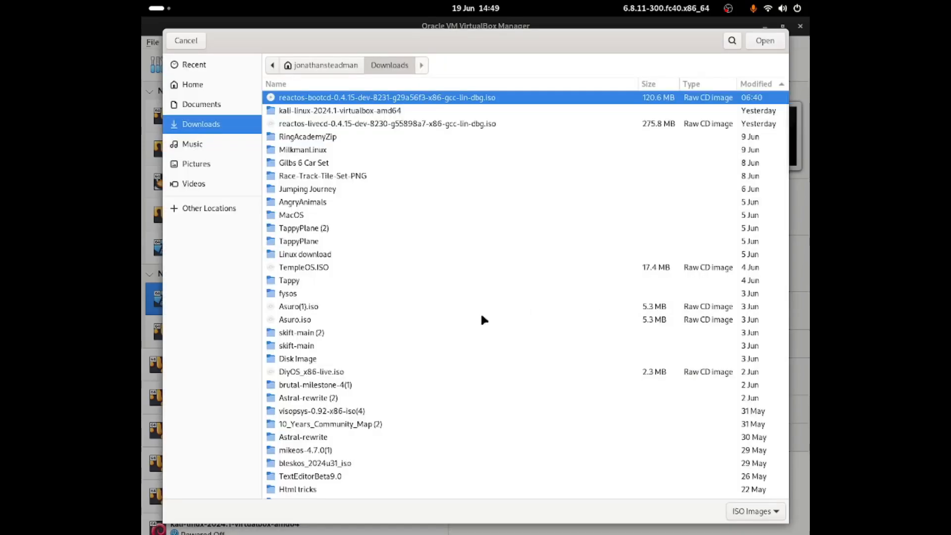
pyautogui.doubleClick(303, 98)
# Step: Set the guest type to Microsoft Windows, version Windows XP (64-bit), and continue
pyautogui.click(453, 303)
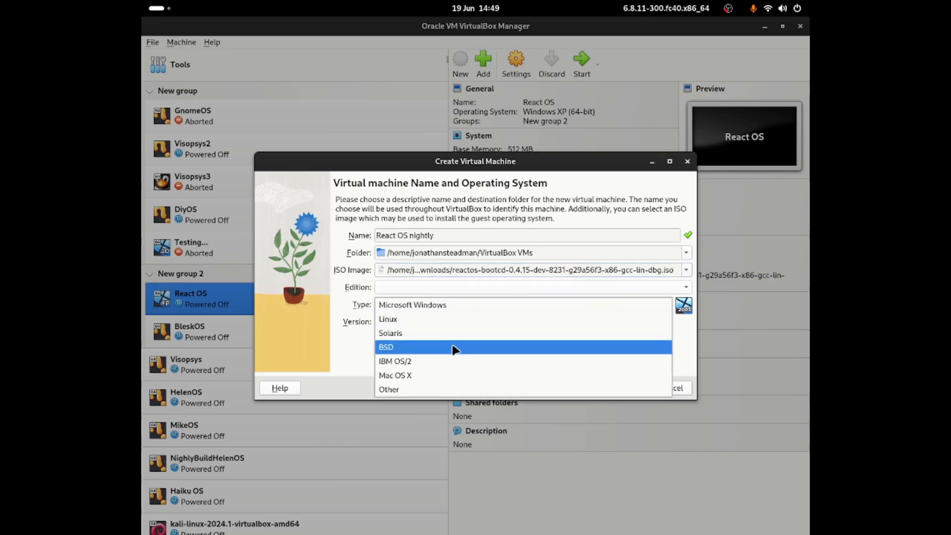
pyautogui.click(449, 317)
pyautogui.click(447, 307)
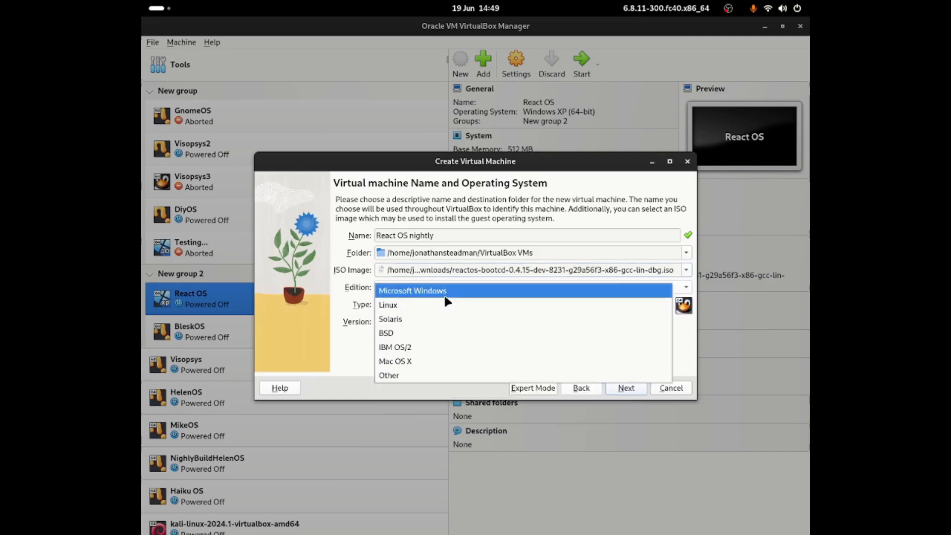
pyautogui.click(445, 296)
pyautogui.click(447, 319)
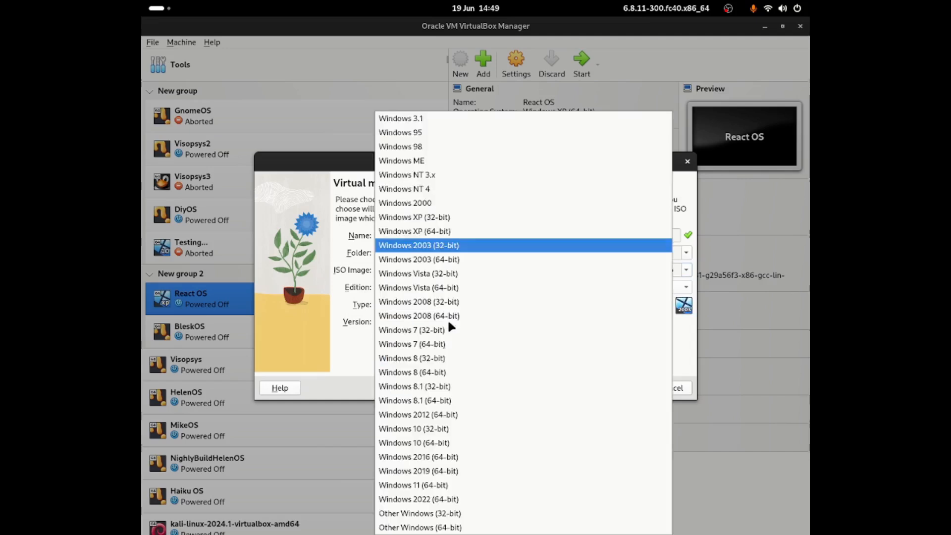
pyautogui.click(443, 231)
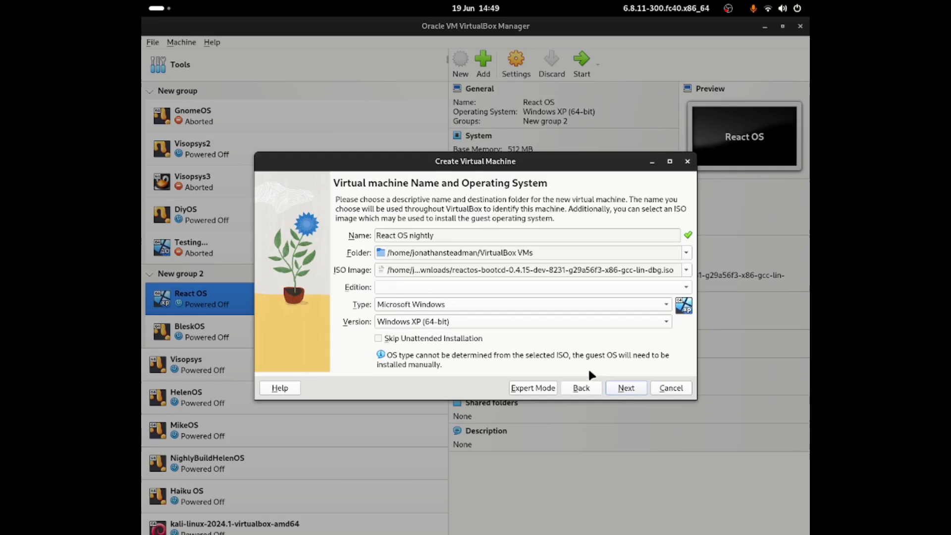
pyautogui.click(624, 389)
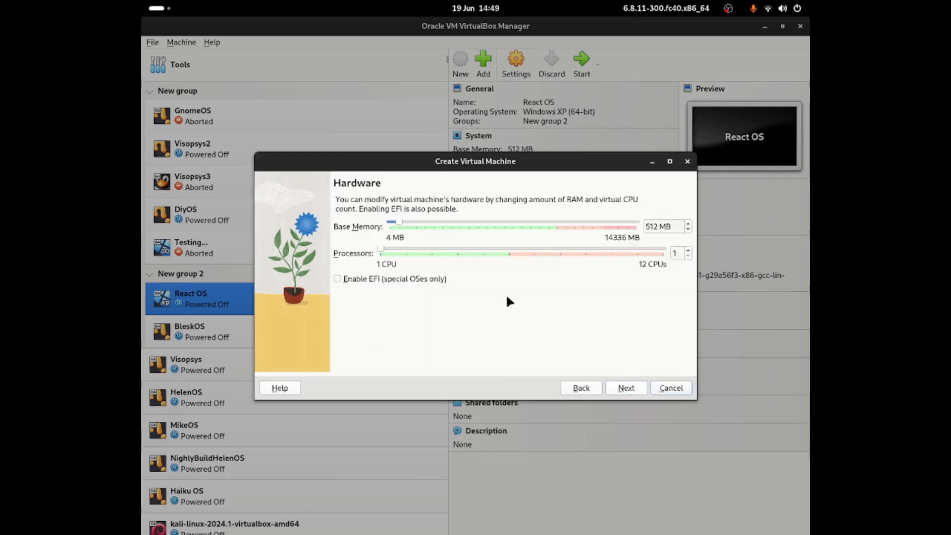
# Step: Give the machine 6272 MB base memory, keep the 10 GB virtual disk, and create it
pyautogui.moveTo(398, 223); pyautogui.dragTo(495, 225)
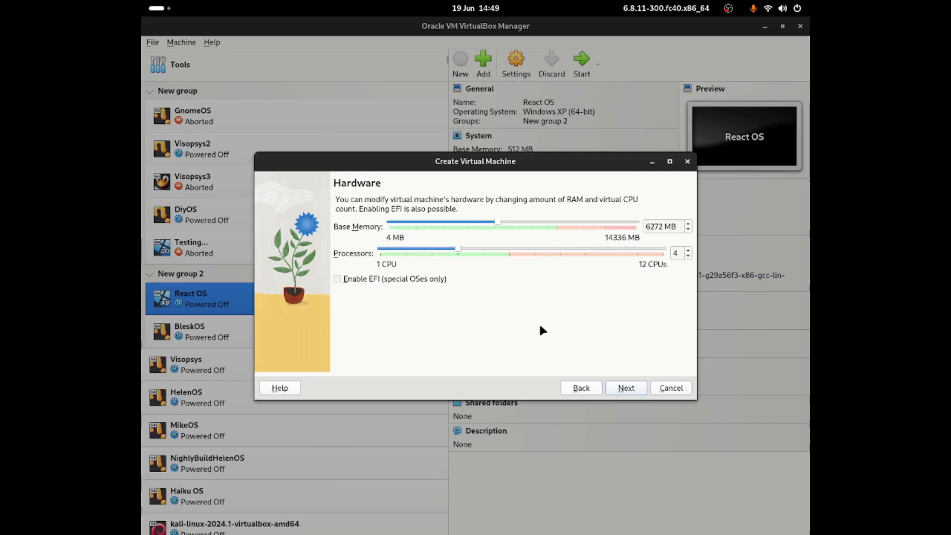
pyautogui.click(623, 392)
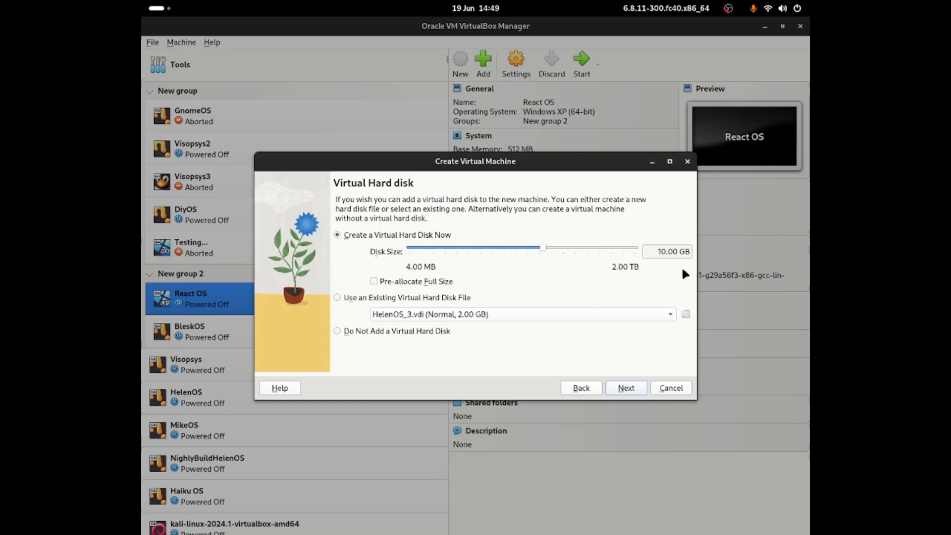
pyautogui.click(622, 390)
pyautogui.click(622, 389)
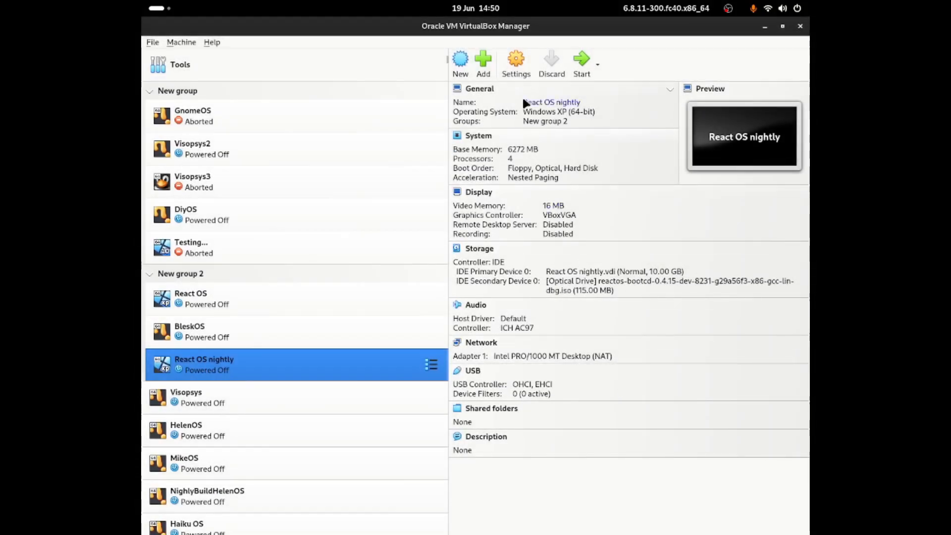
# Step: Confirm in Storage settings the bootcd ISO sits on IDE Secondary Device 0, then start the VM
pyautogui.click(519, 69)
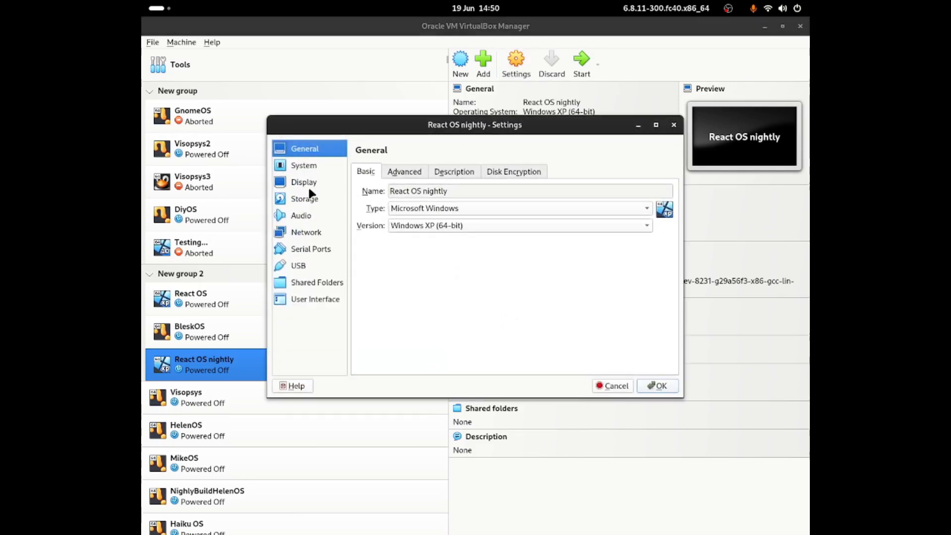
pyautogui.click(316, 199)
pyautogui.click(426, 211)
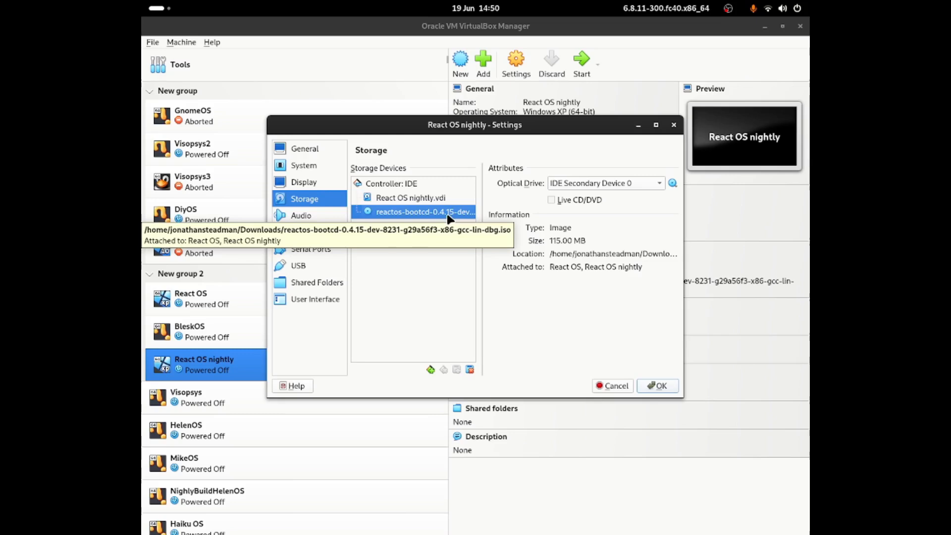
pyautogui.click(673, 125)
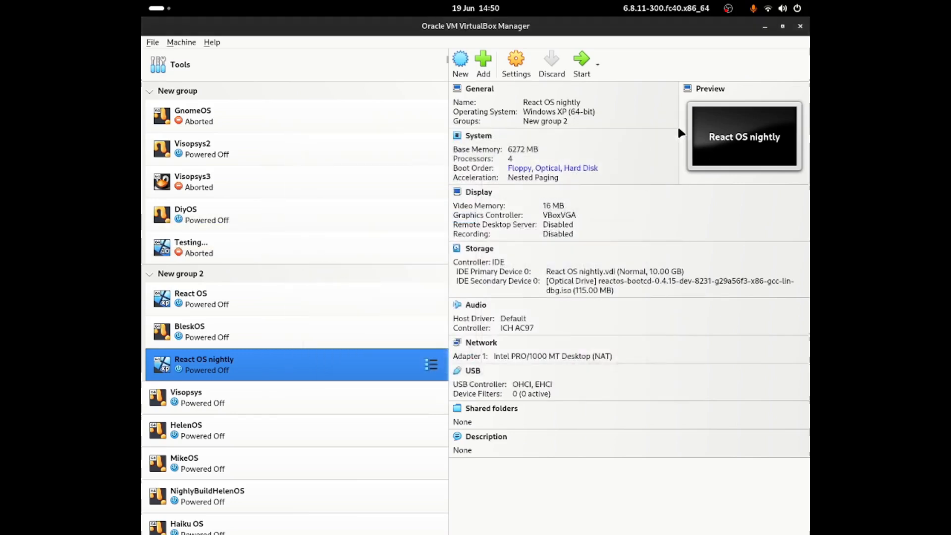
pyautogui.click(581, 59)
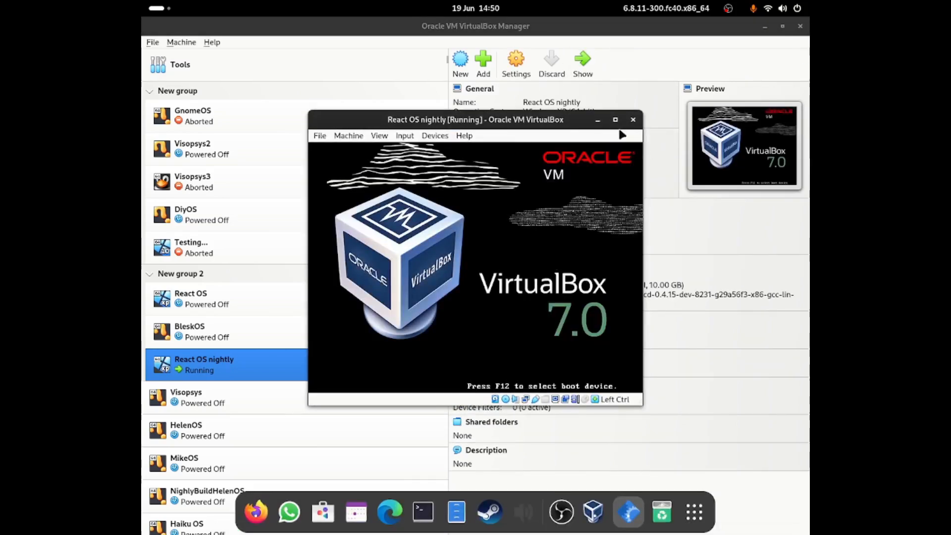
# Step: Make the VM window full screen, choose English (United Kingdom), and pass the welcome and alpha warnings
pyautogui.click(615, 121)
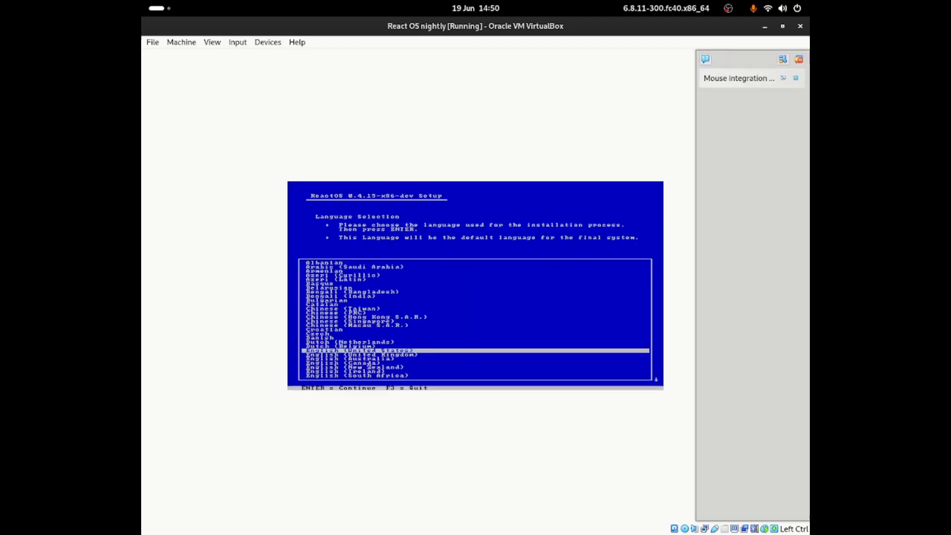
pyautogui.click(798, 60)
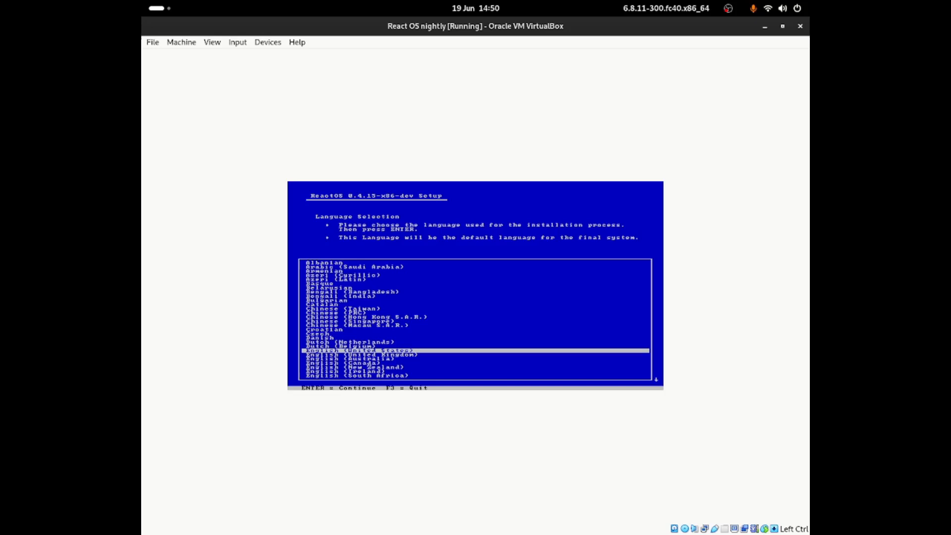
pyautogui.press('Down')
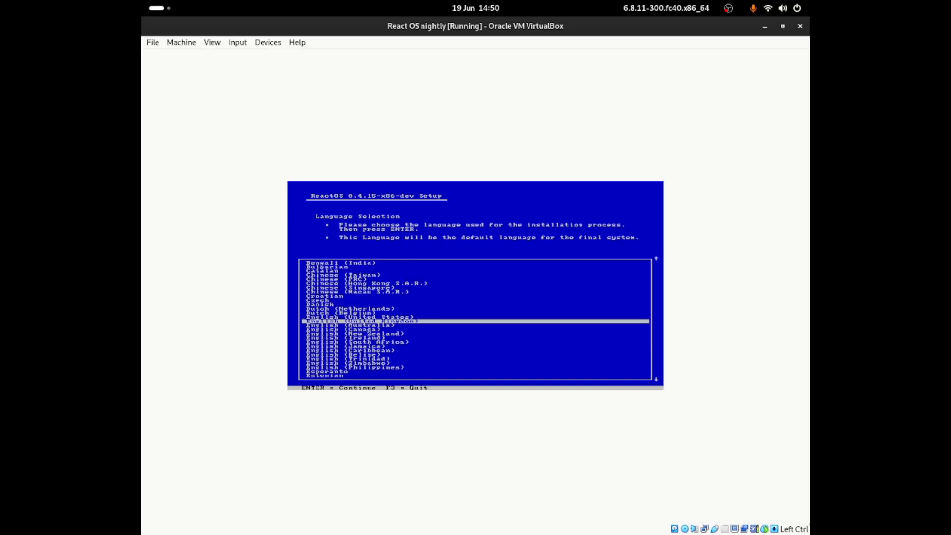
pyautogui.press('Return')
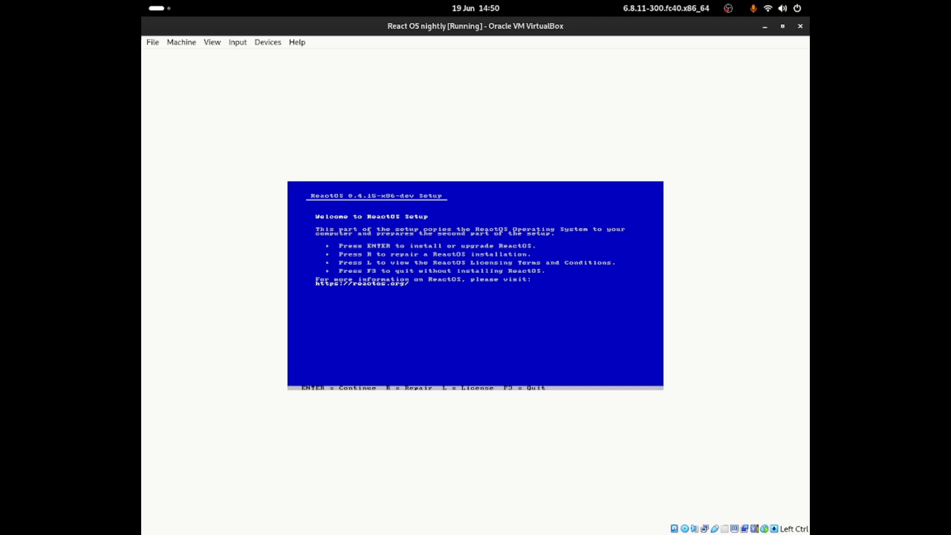
pyautogui.press('Return')
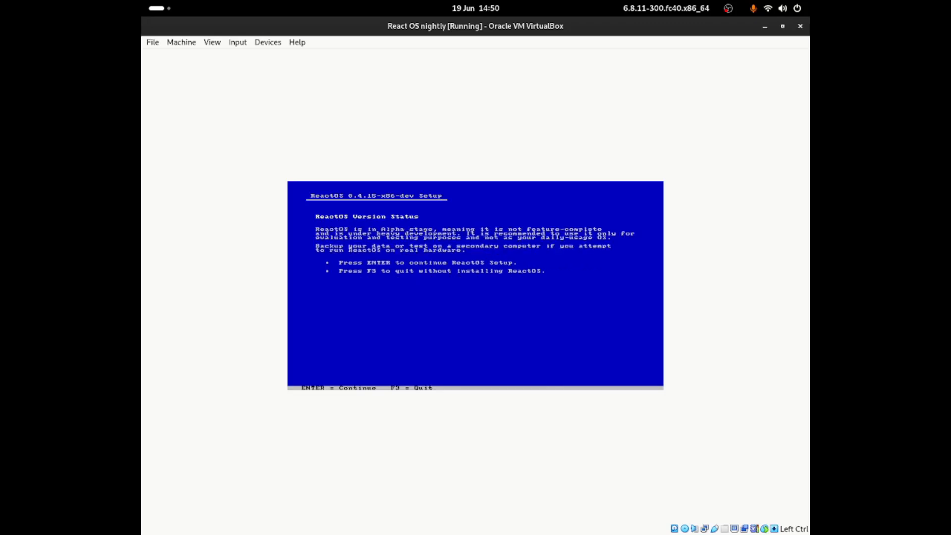
pyautogui.press('Return')
# Step: Change the Computer setting to ACPI PC Uniprocessor
pyautogui.press('Up')
pyautogui.press('Up')
pyautogui.press('Up')
pyautogui.press('Up')
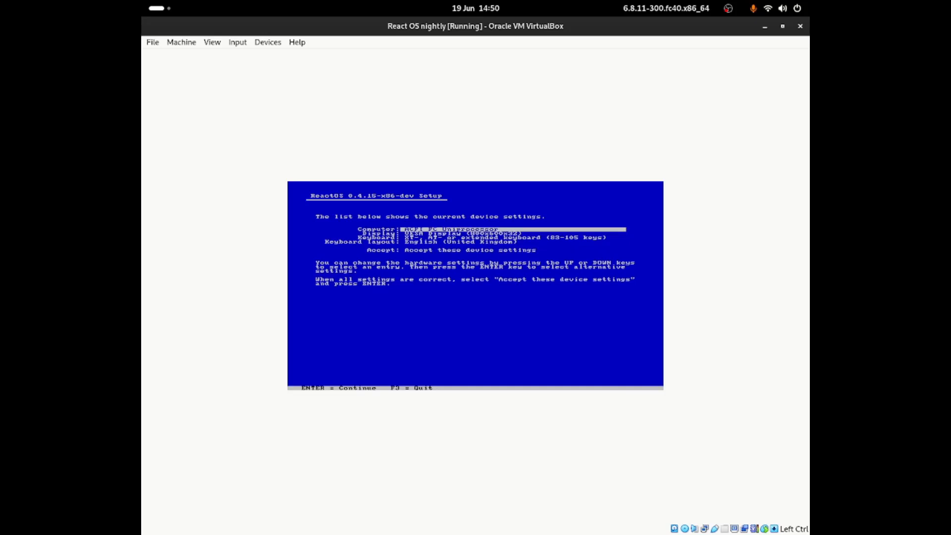
pyautogui.press('Return')
pyautogui.press('Down')
pyautogui.press('Up')
pyautogui.press('Up')
pyautogui.press('Down')
pyautogui.press('Return')
# Step: Change the Display setting to a 1024x768 VESA mode
pyautogui.press('Down')
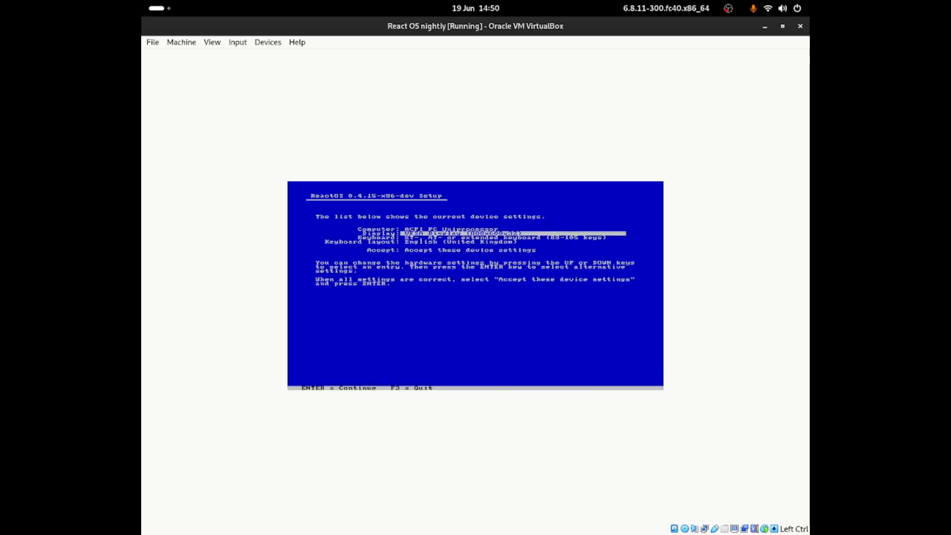
pyautogui.press('Return')
pyautogui.press('Down')
pyautogui.press('Up')
pyautogui.press('Up')
pyautogui.press('Up')
pyautogui.press('Up')
pyautogui.press('Down')
pyautogui.press('Down')
pyautogui.press('Down')
pyautogui.press('Down')
pyautogui.press('Down')
pyautogui.press('Up')
pyautogui.press('Up')
pyautogui.press('Up')
pyautogui.press('Up')
pyautogui.press('Down')
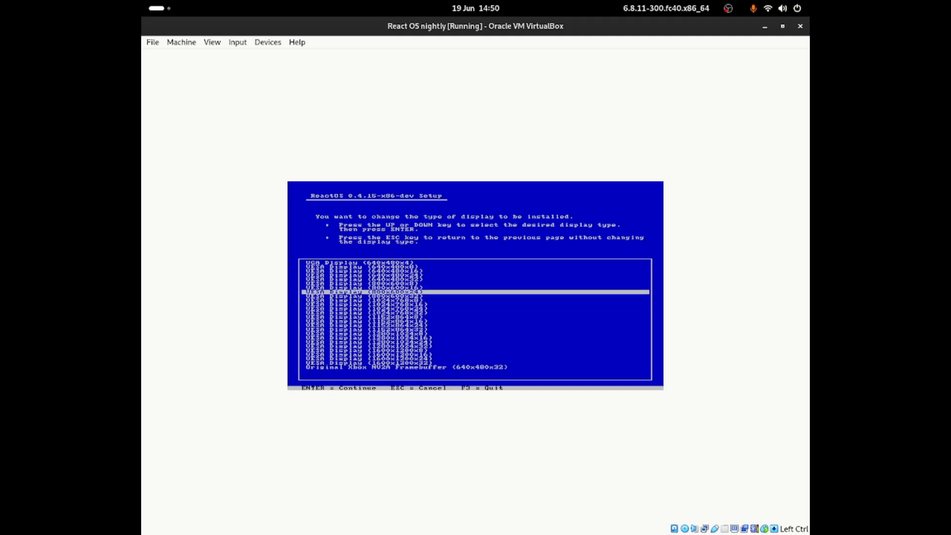
pyautogui.press('Down')
pyautogui.press('Down')
pyautogui.press('Down')
pyautogui.press('Up')
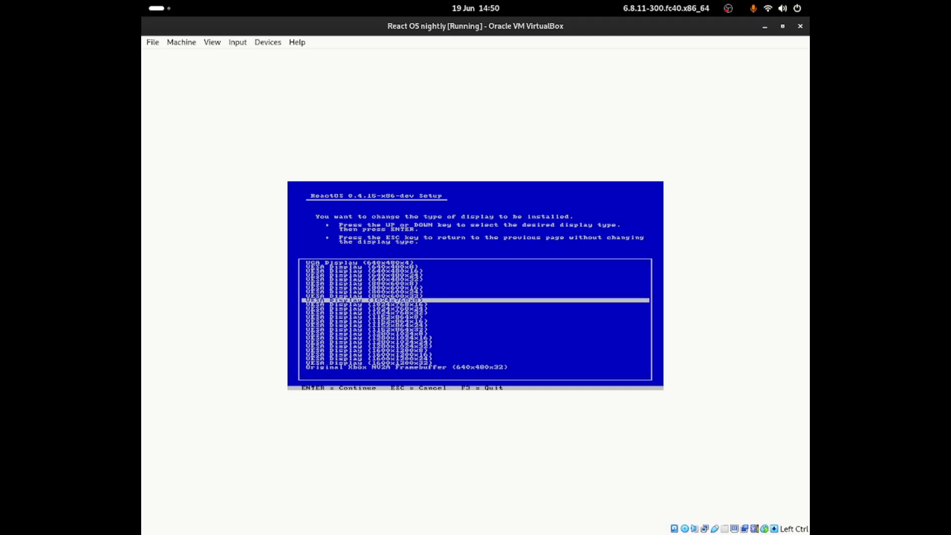
pyautogui.press('Return')
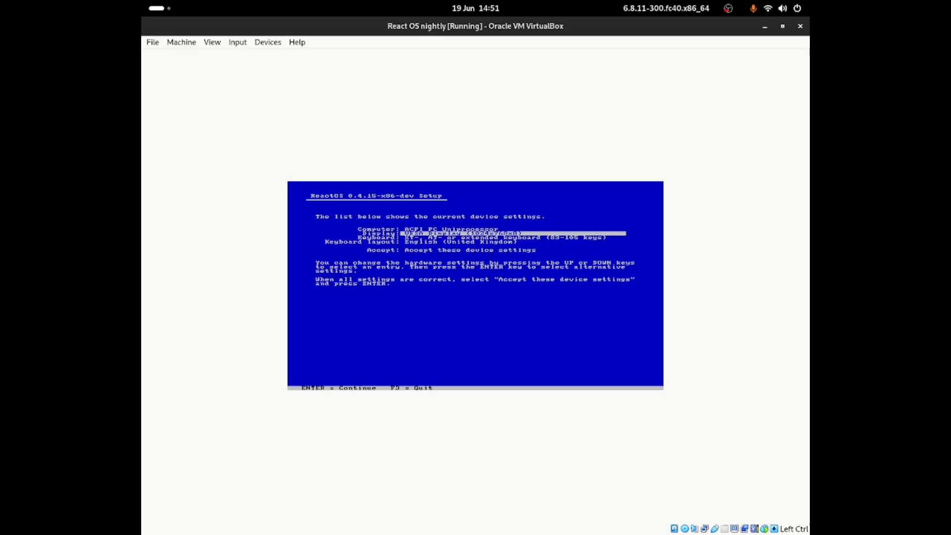
# Step: Accept the device settings with the English (United Kingdom) keyboard layout
pyautogui.press('Down')
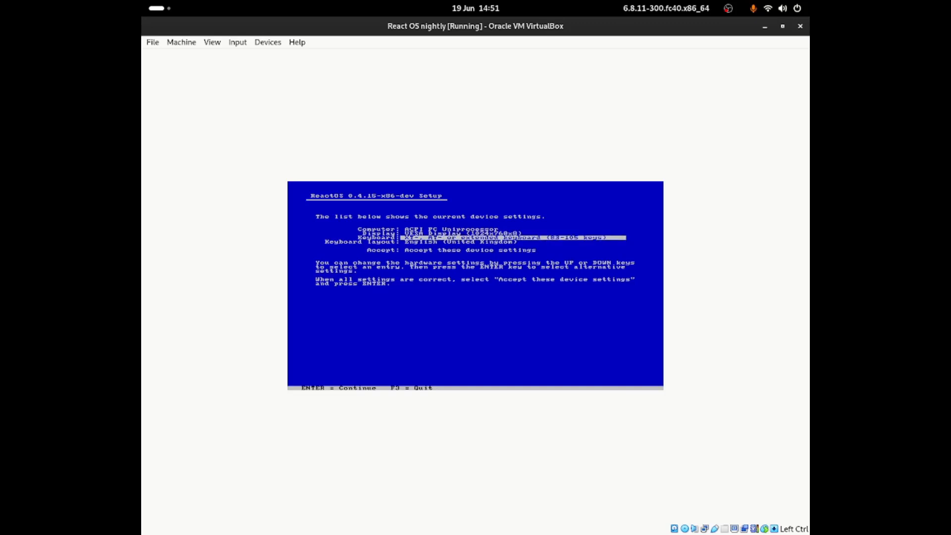
pyautogui.press('Down')
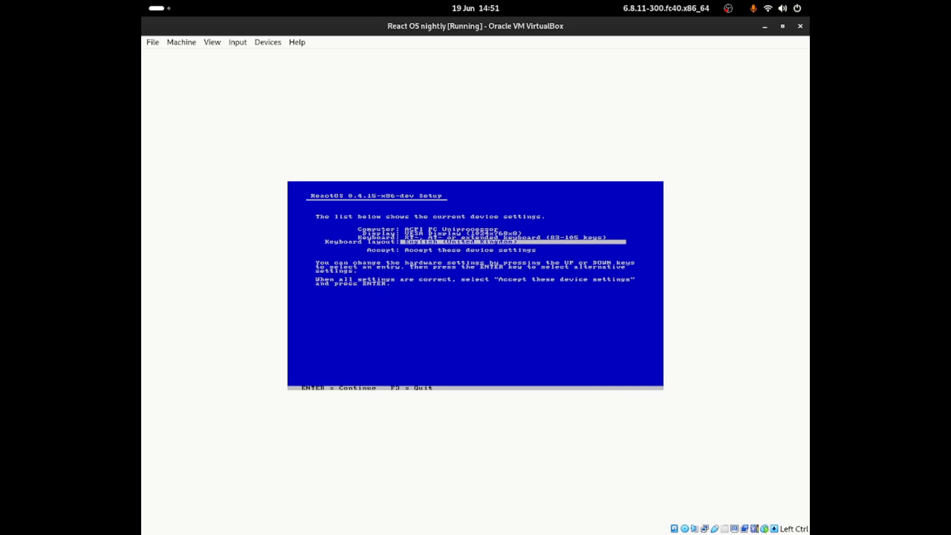
pyautogui.press('Down')
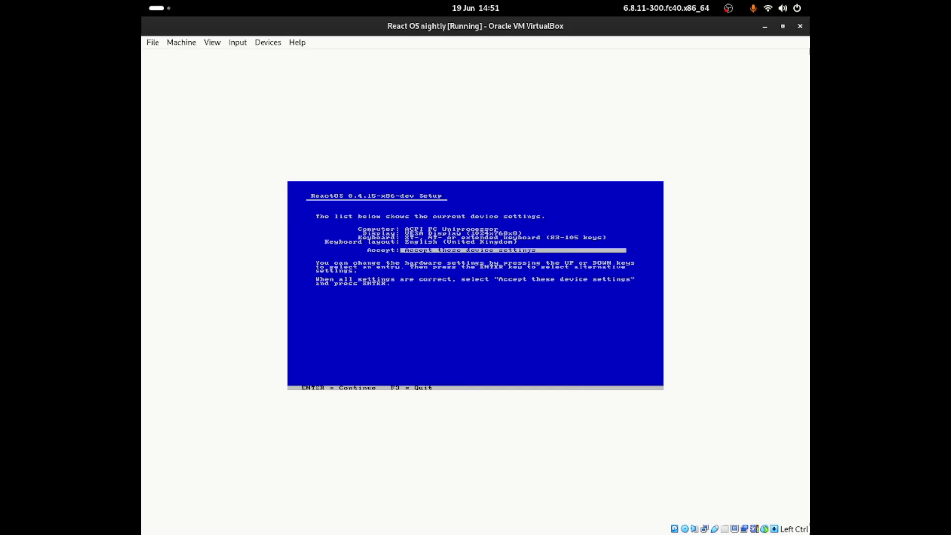
pyautogui.press('Return')
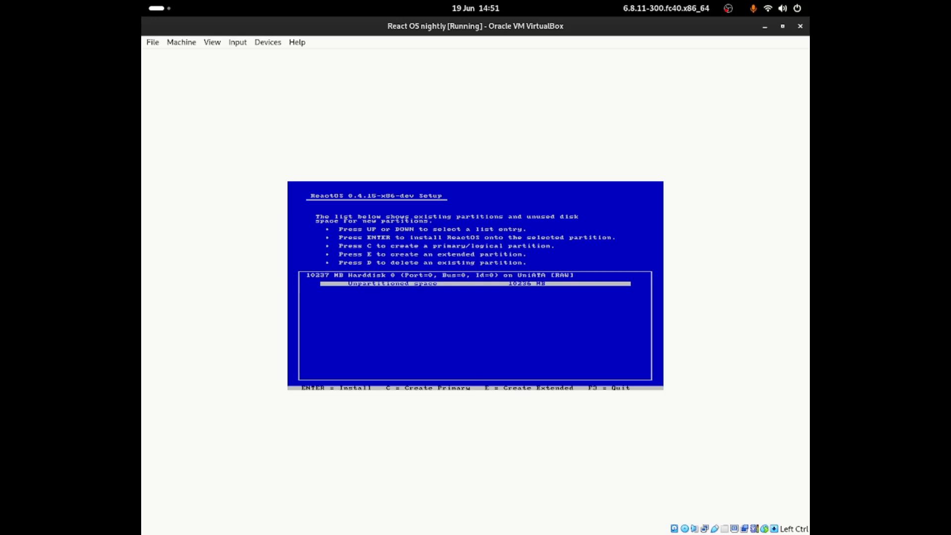
# Step: Partition the unpartitioned space, quick-format it as FAT, and install into the suggested \ReactOS folder
pyautogui.press('Return')
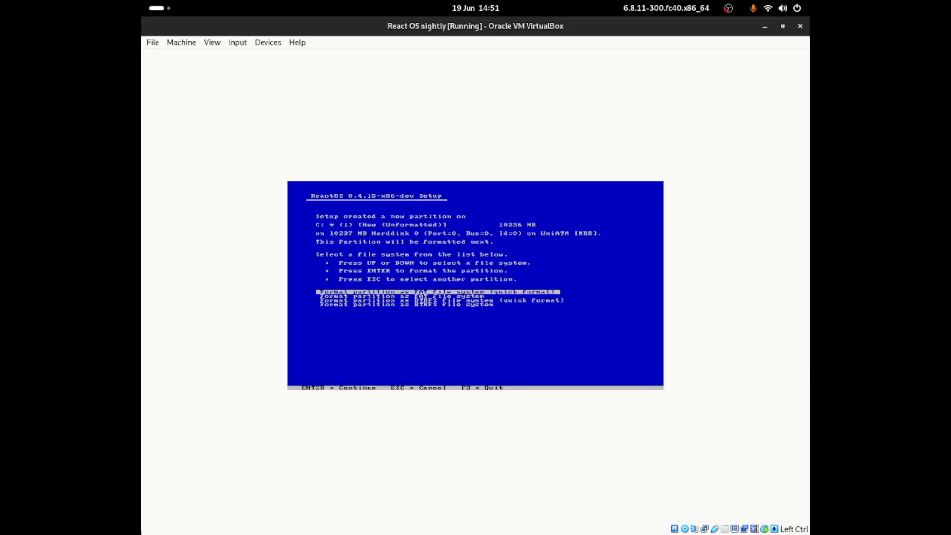
pyautogui.press('Down')
pyautogui.press('Up')
pyautogui.press('Down')
pyautogui.press('Down')
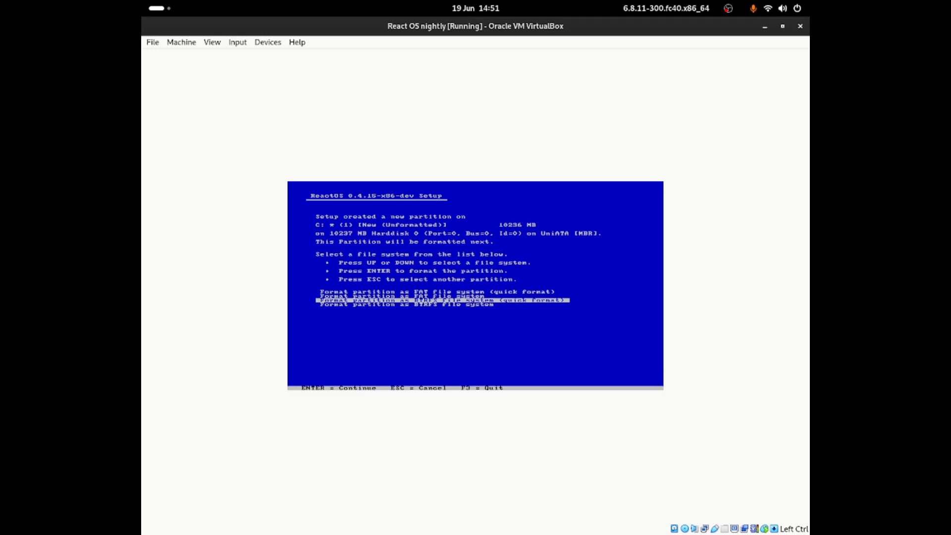
pyautogui.press('Up')
pyautogui.press('Up')
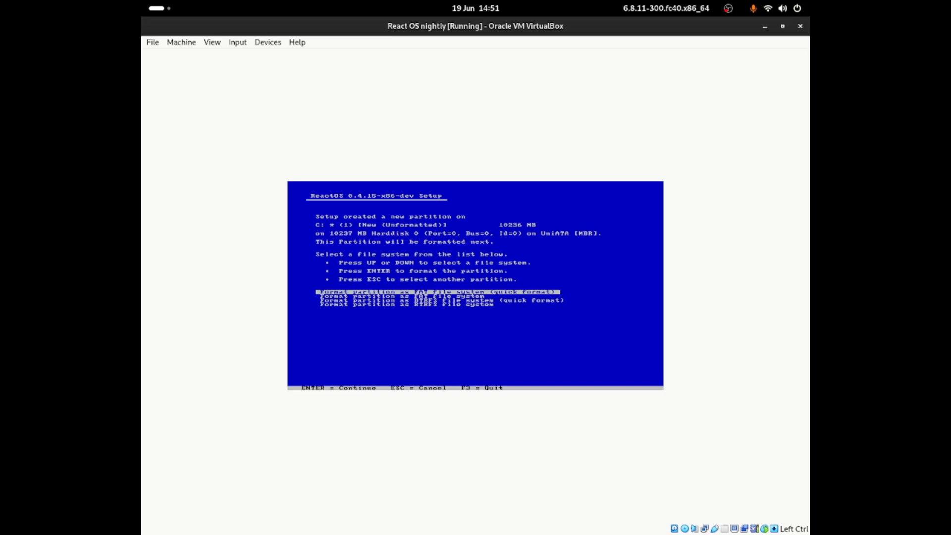
pyautogui.press('Return')
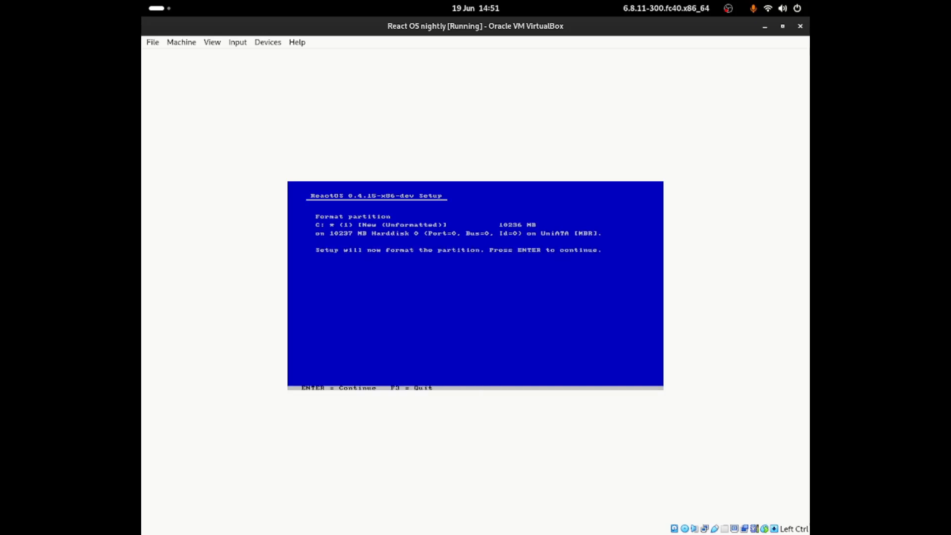
pyautogui.press('Return')
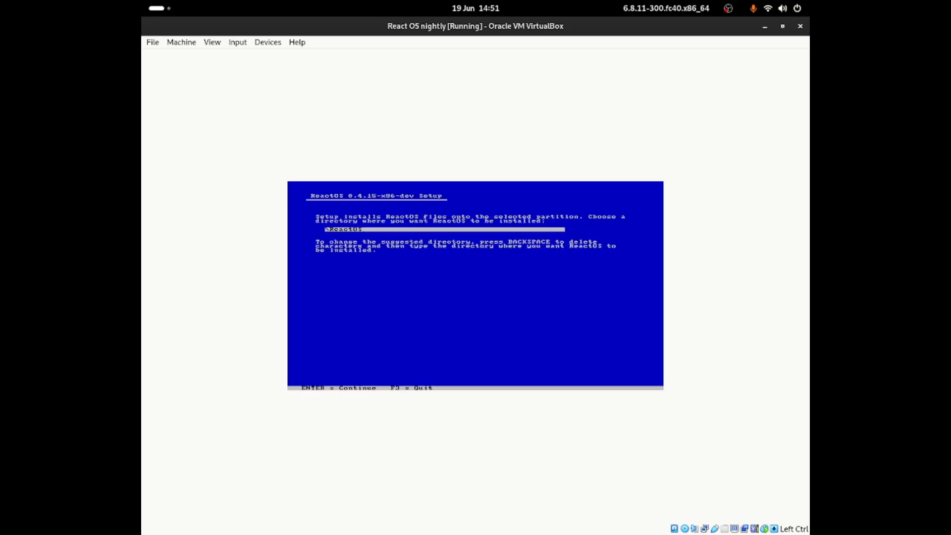
pyautogui.press('Return')
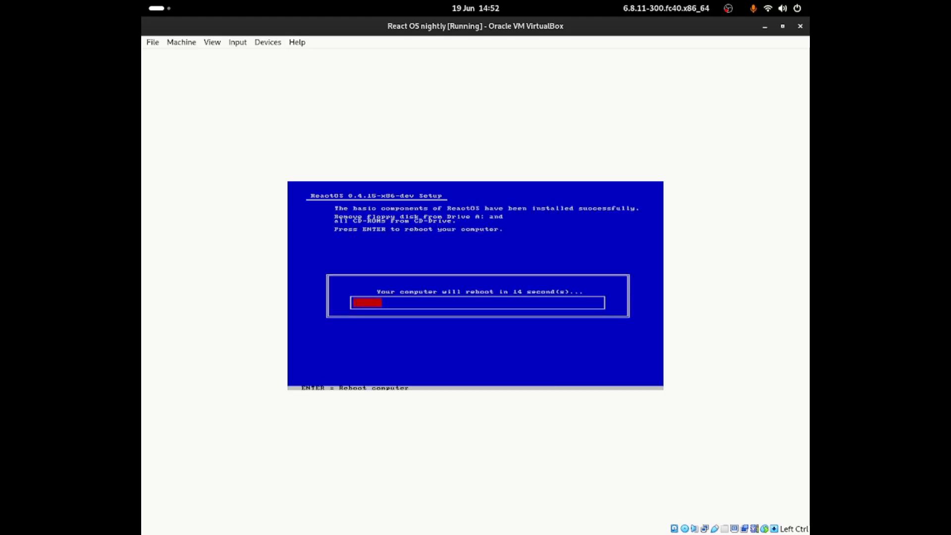
# Step: Reboot immediately and start the installed ReactOS entry from the boot menu
pyautogui.press('Return')
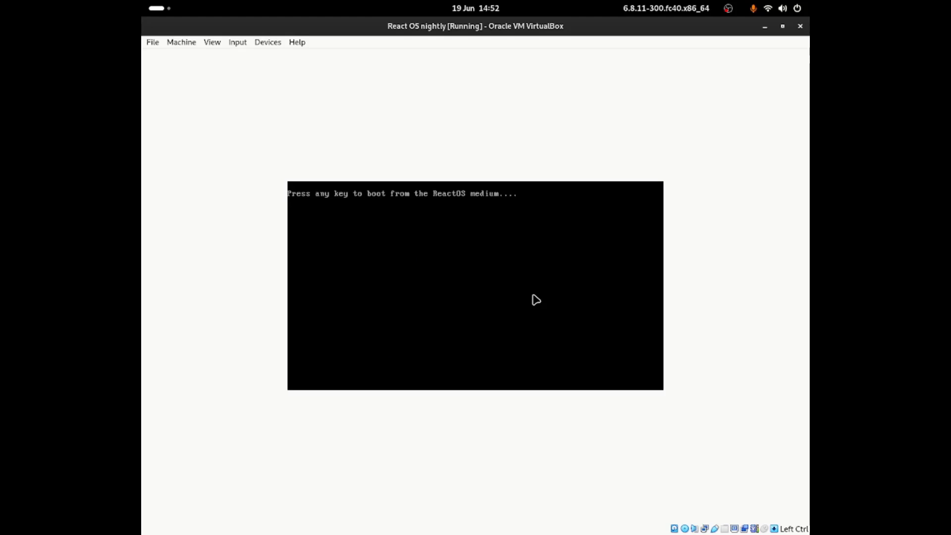
pyautogui.press('Up')
pyautogui.press('Return')
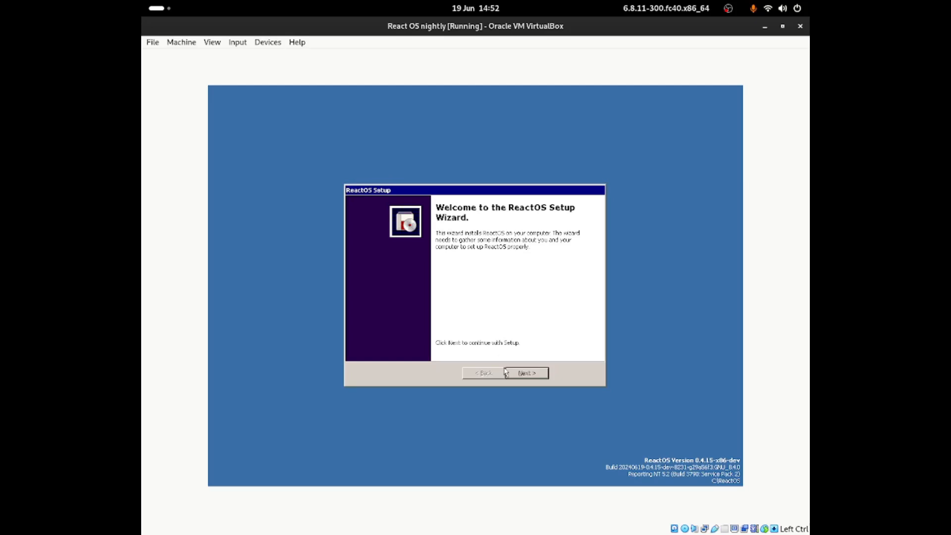
# Step: Advance through welcome, acknowledgements, regional, owner, computer name and date pages with defaults
pyautogui.click(523, 376)
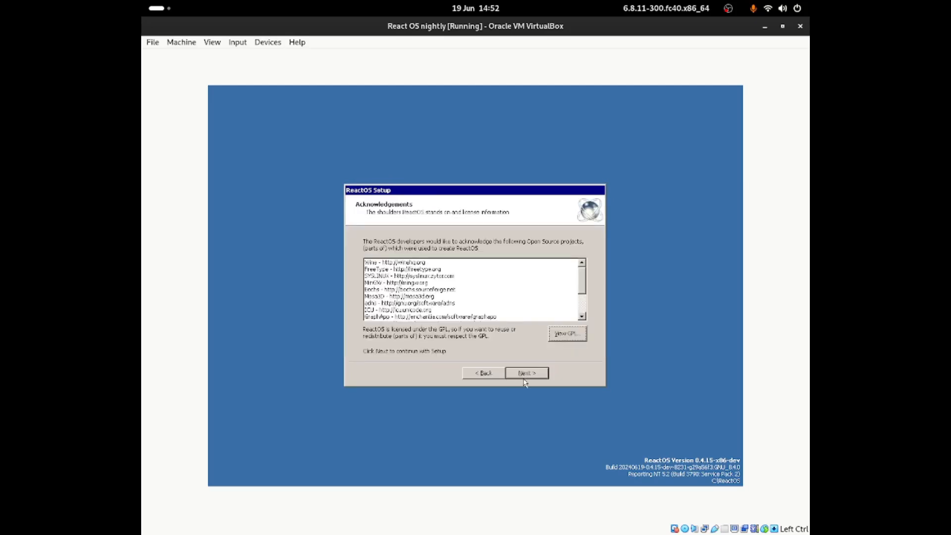
pyautogui.click(521, 379)
pyautogui.click(520, 377)
pyautogui.click(519, 376)
pyautogui.click(520, 377)
pyautogui.click(519, 377)
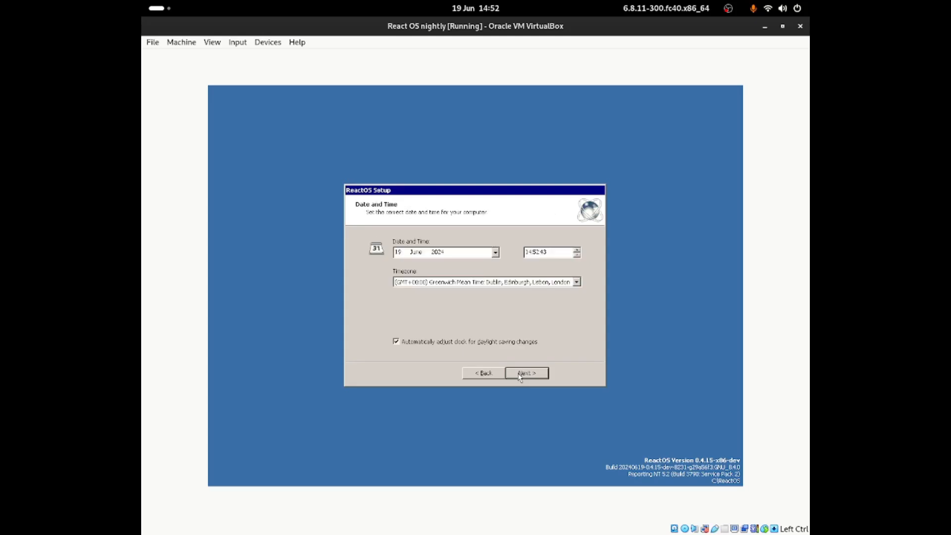
pyautogui.click(520, 378)
# Step: Try the Lautus, Mizu and Classic themes, settling on the Lunar theme
pyautogui.moveTo(461, 346); pyautogui.dragTo(490, 349)
pyautogui.click(492, 321)
pyautogui.click(541, 336)
pyautogui.click(497, 331)
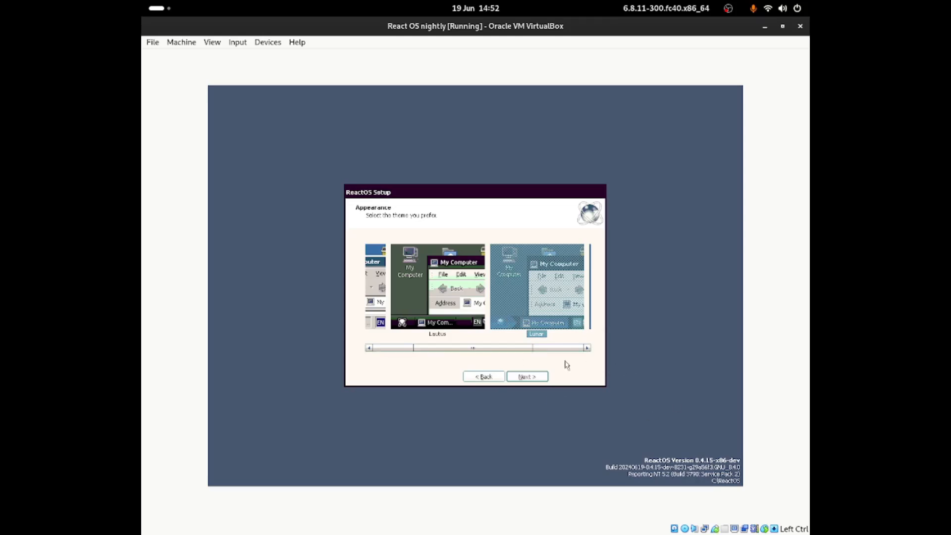
pyautogui.moveTo(498, 346)
pyautogui.mouseDown()
pyautogui.moveTo(432, 351)
pyautogui.moveTo(515, 349)
pyautogui.mouseUp()
pyautogui.click(426, 329)
pyautogui.click(519, 325)
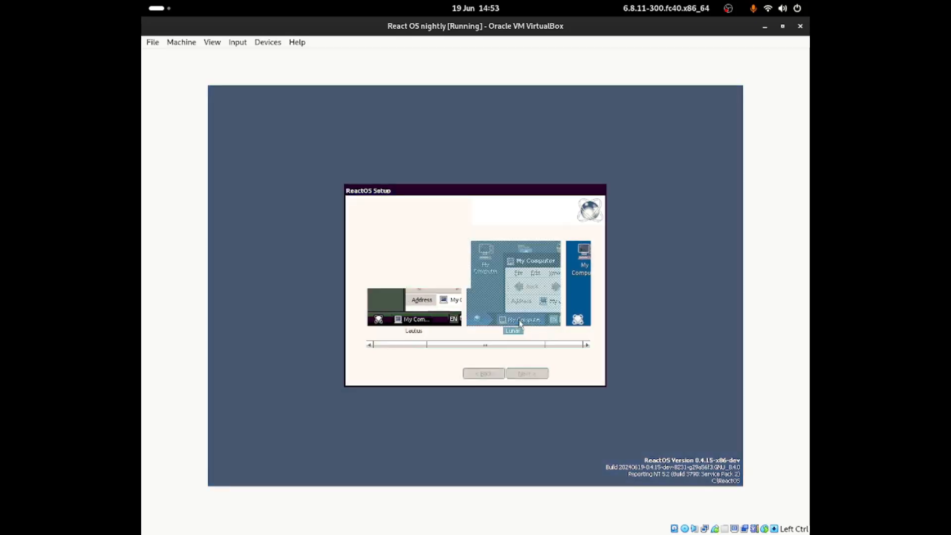
# Step: Keep Typical network settings and the default workgroup to reach the Wine Gecko prompt
pyautogui.click(525, 372)
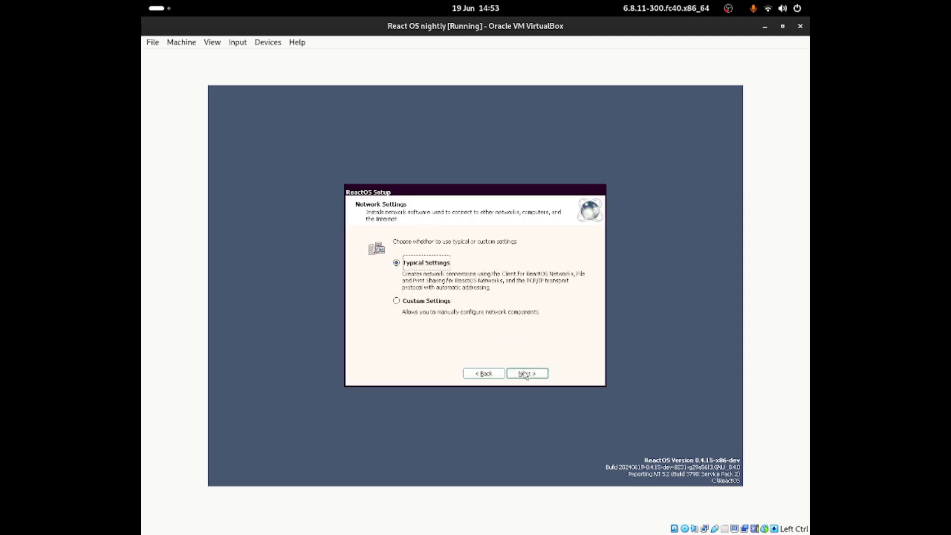
pyautogui.click(526, 374)
pyautogui.click(526, 374)
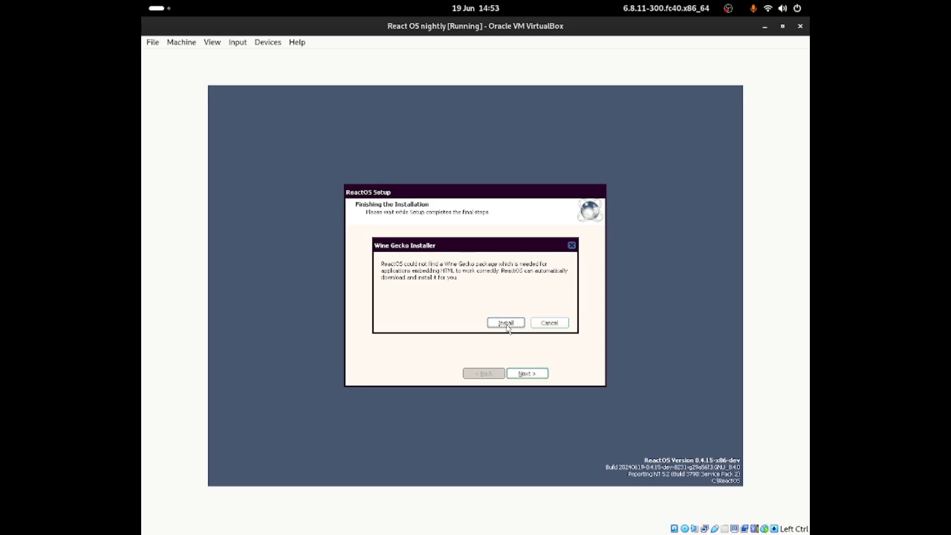
# Step: Install Wine Gecko, then finish the ReactOS Setup Wizard so the VM restarts
pyautogui.click(506, 324)
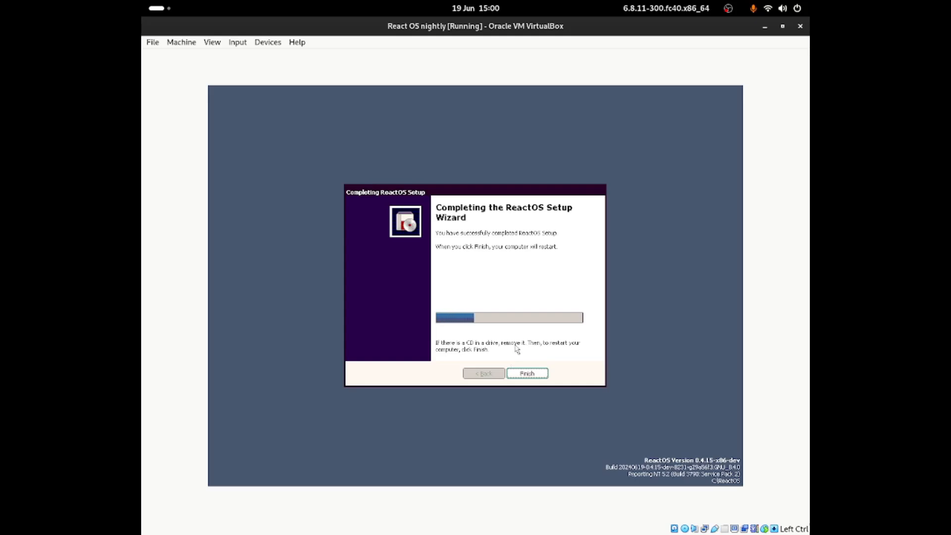
pyautogui.click(529, 374)
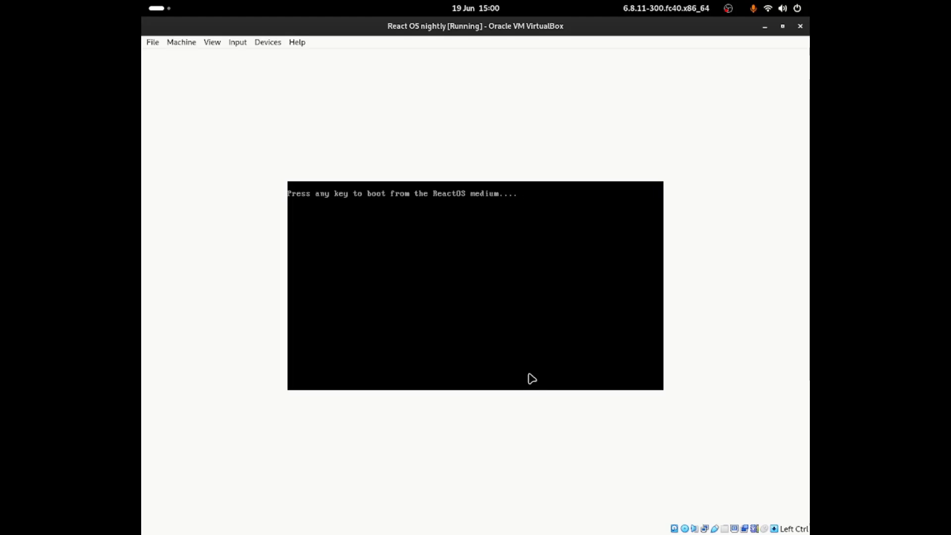
# Step: Boot the normal ReactOS entry from the boot menu and cancel the New Hardware Wizard
pyautogui.press('Return')
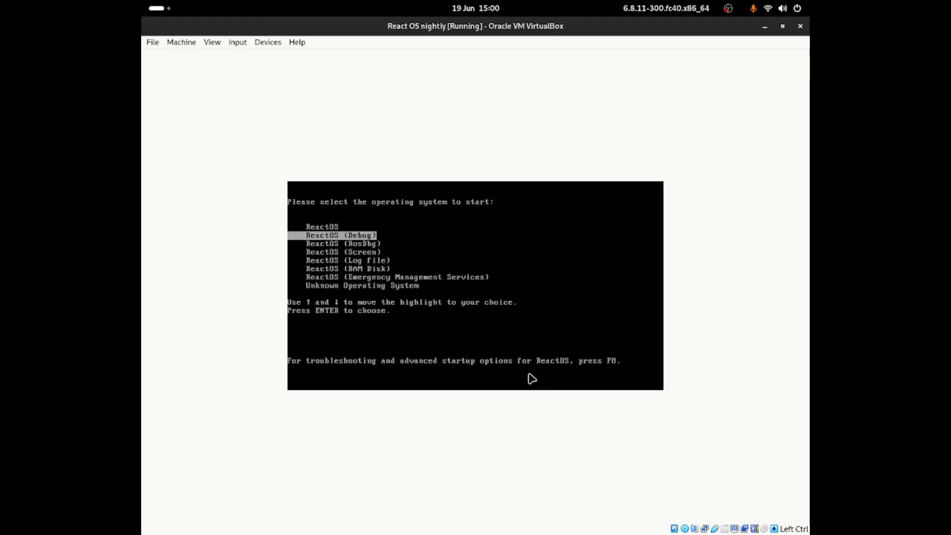
pyautogui.press('Up')
pyautogui.press('Return')
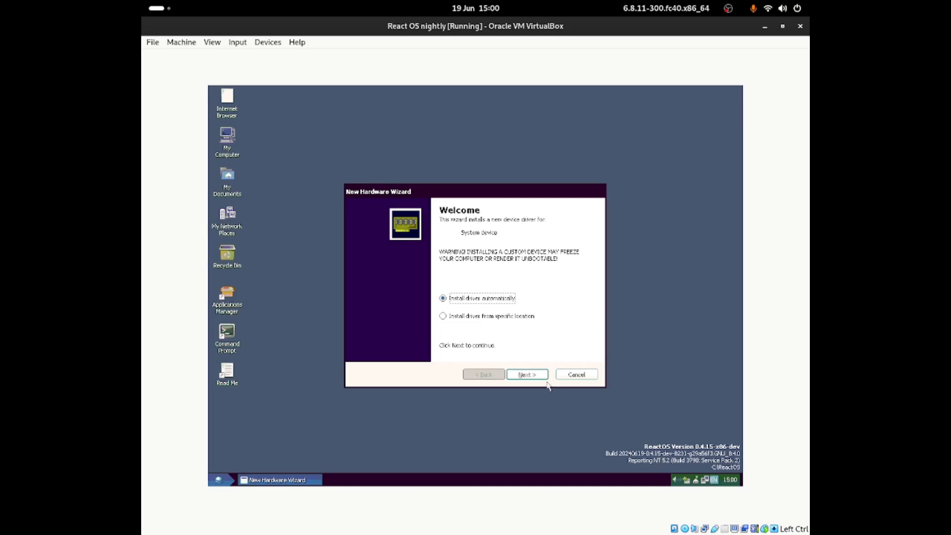
pyautogui.click(573, 377)
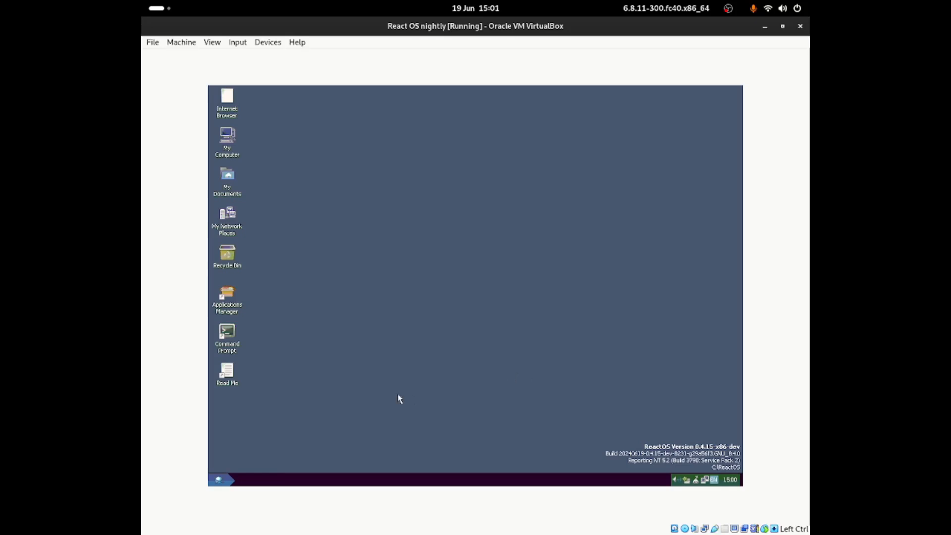
# Step: Open Control Panel from the ReactOS desktop, nudge its window upward, and stop the recording
pyautogui.doubleClick(220, 176)
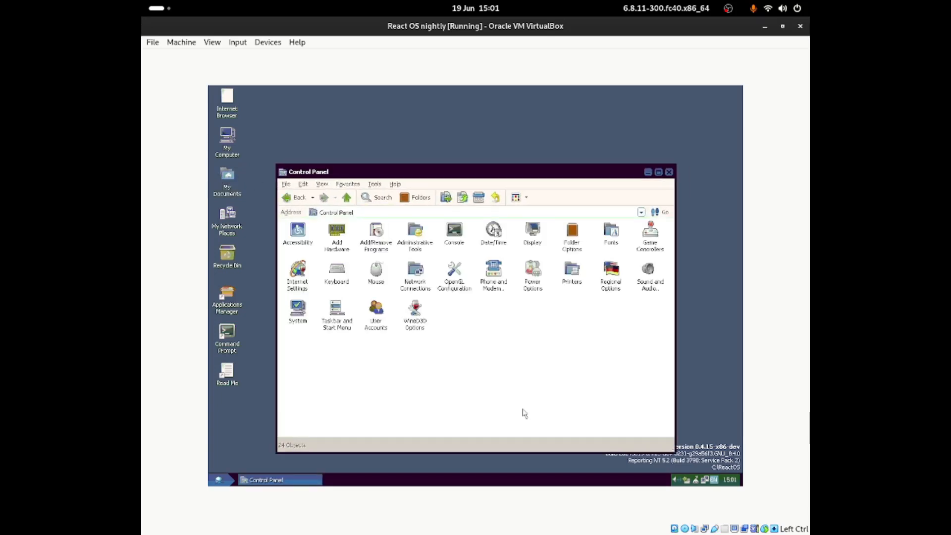
pyautogui.moveTo(524, 174); pyautogui.dragTo(525, 162)
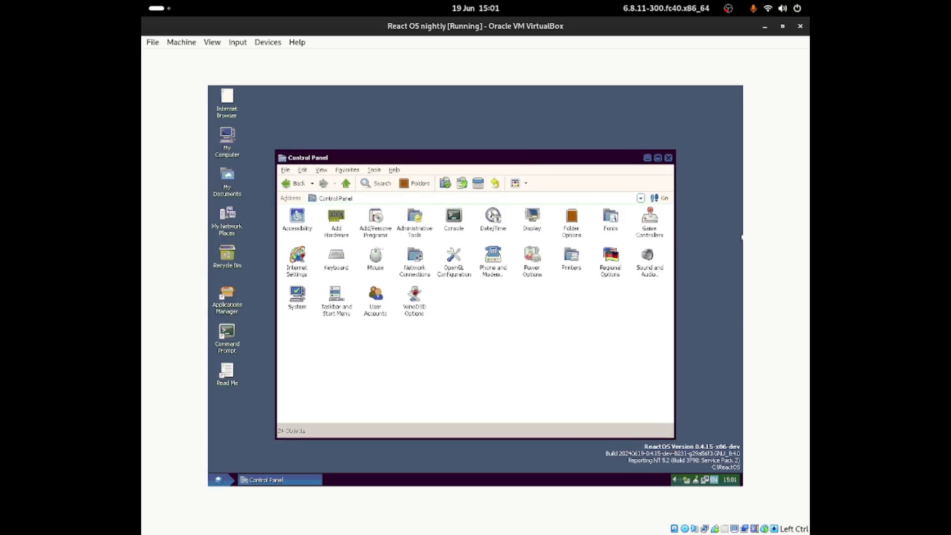
pyautogui.click(725, 8)
pyautogui.click(714, 129)
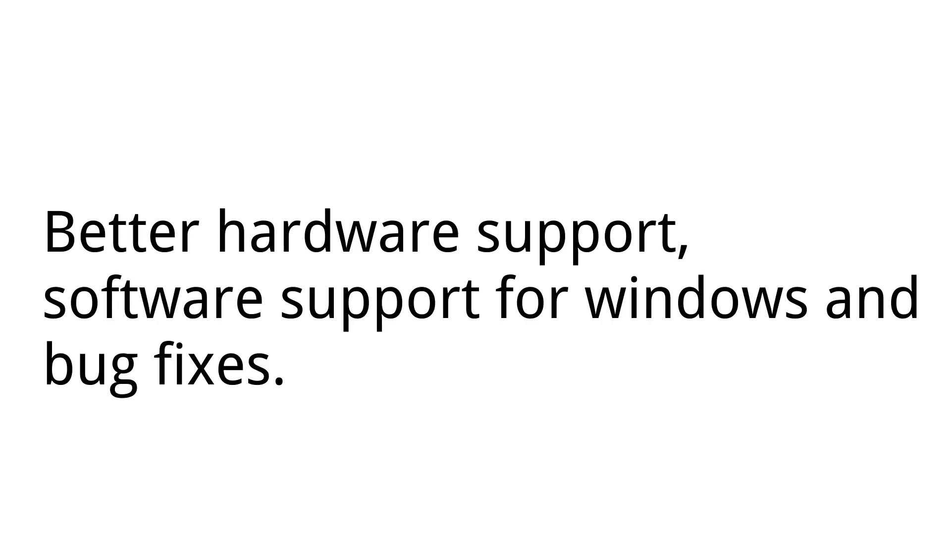